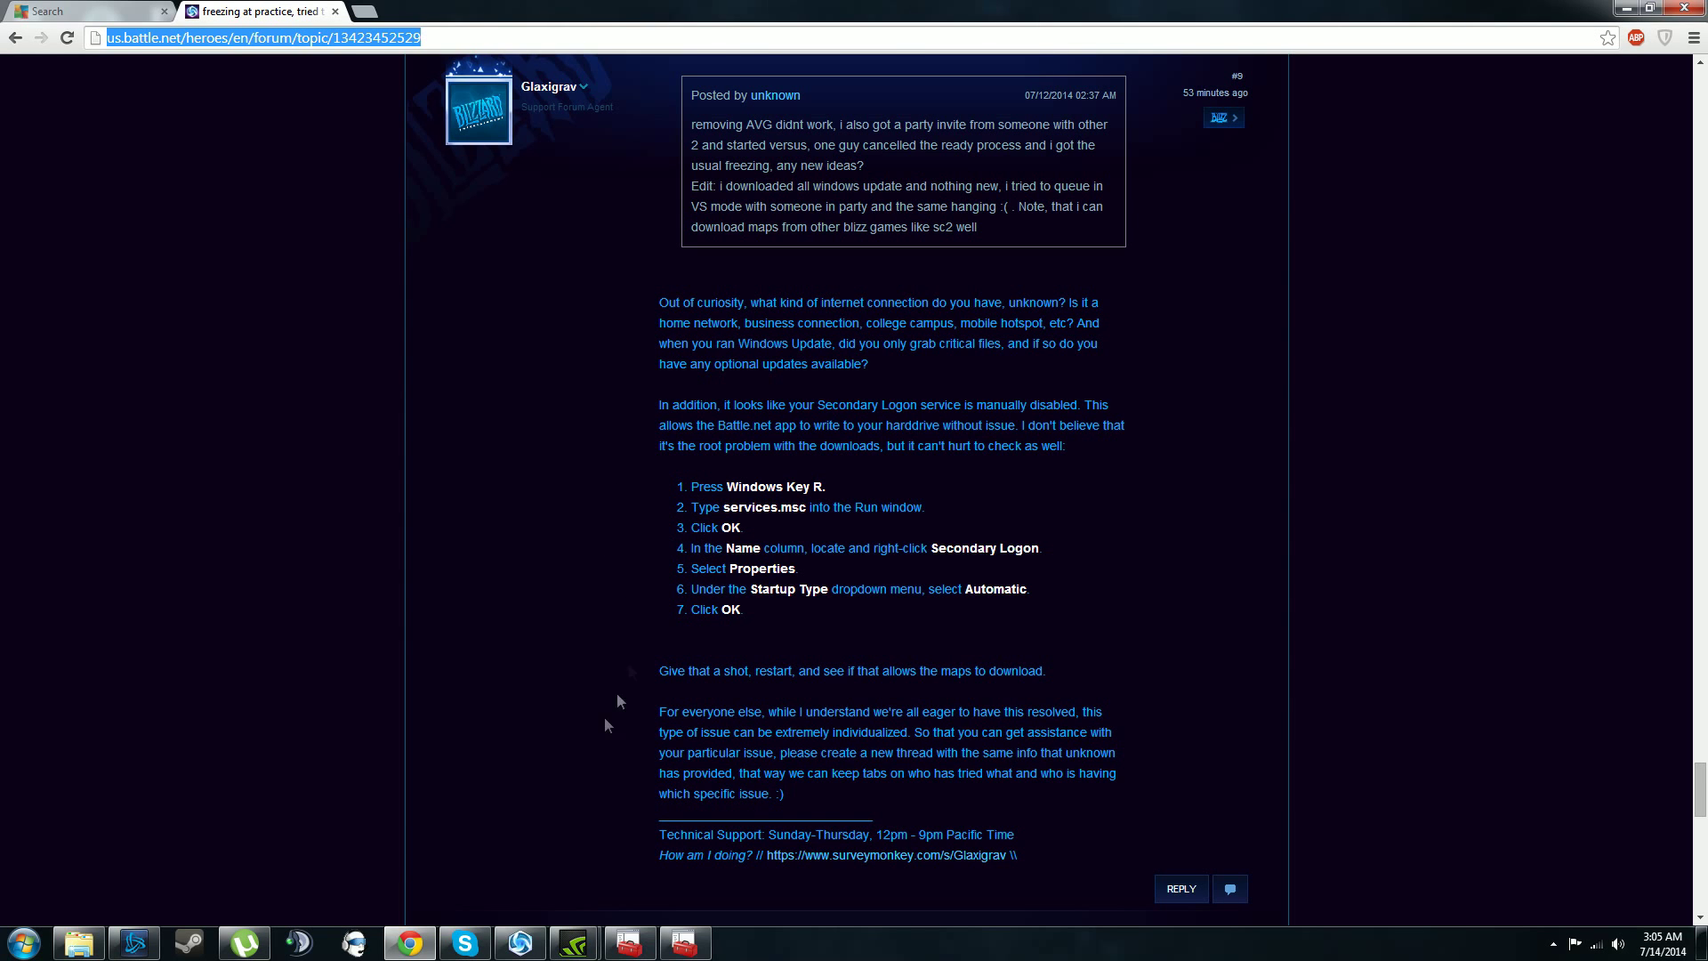
Minimize the Chrome forum page and refresh the desktop
{"action": "left_click", "coordinate": [1622, 9]}
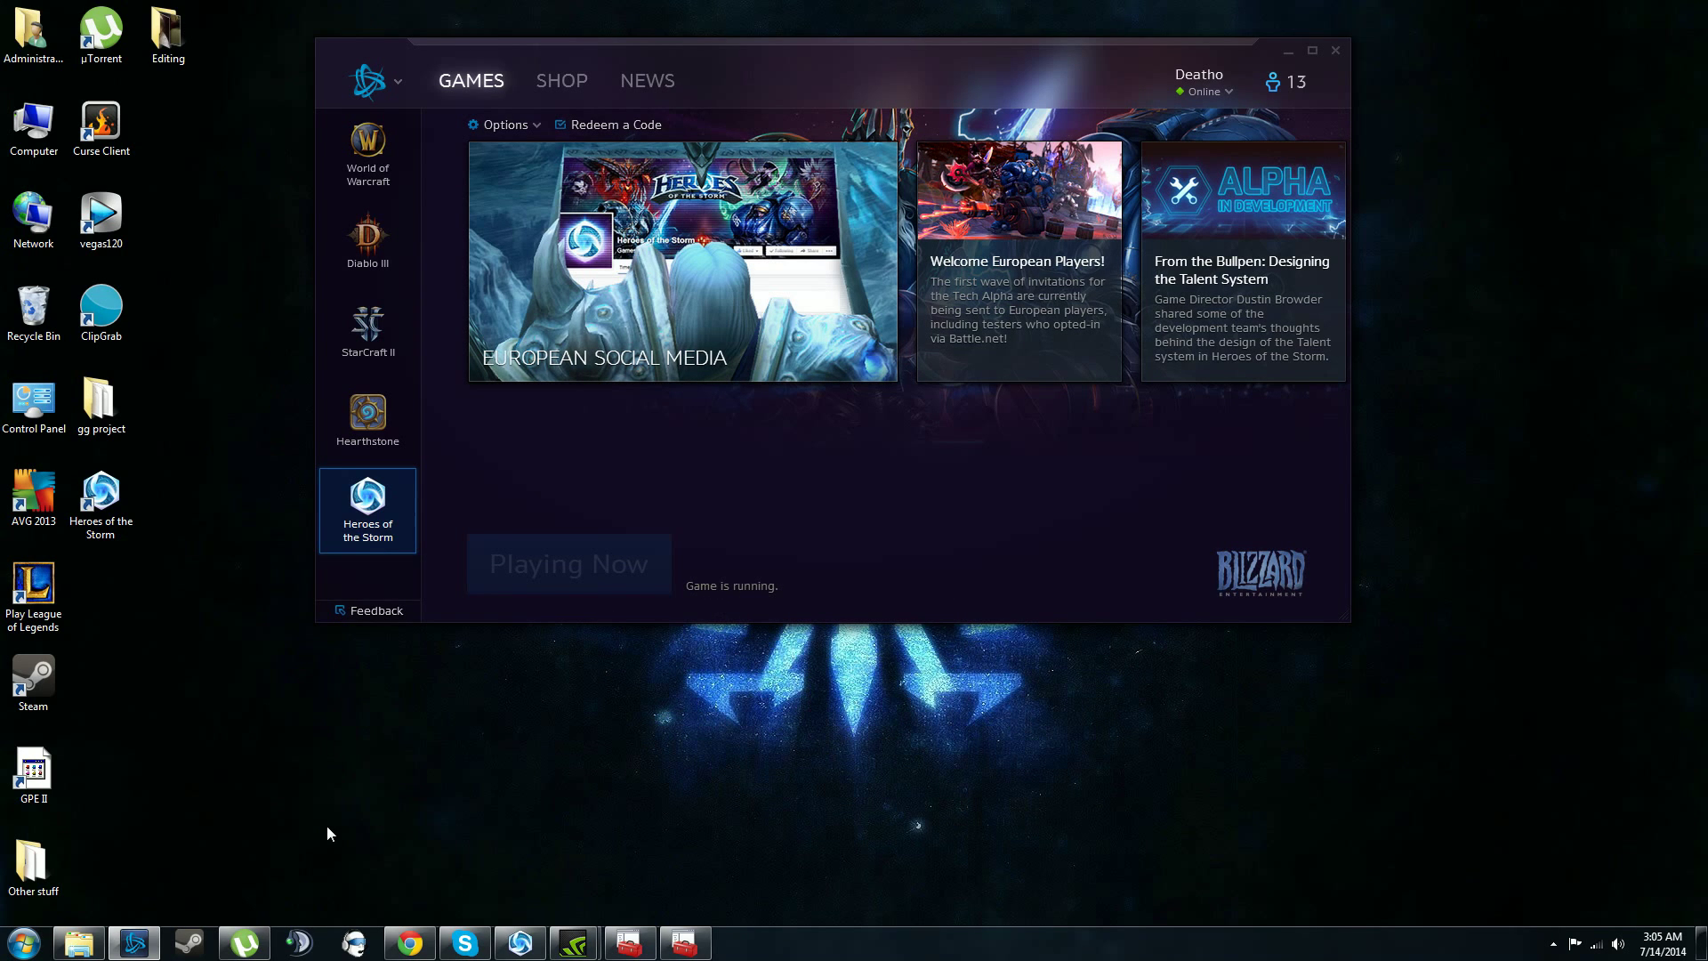
{"action": "right_click", "coordinate": [326, 826]}
{"action": "left_click", "coordinate": [396, 649]}
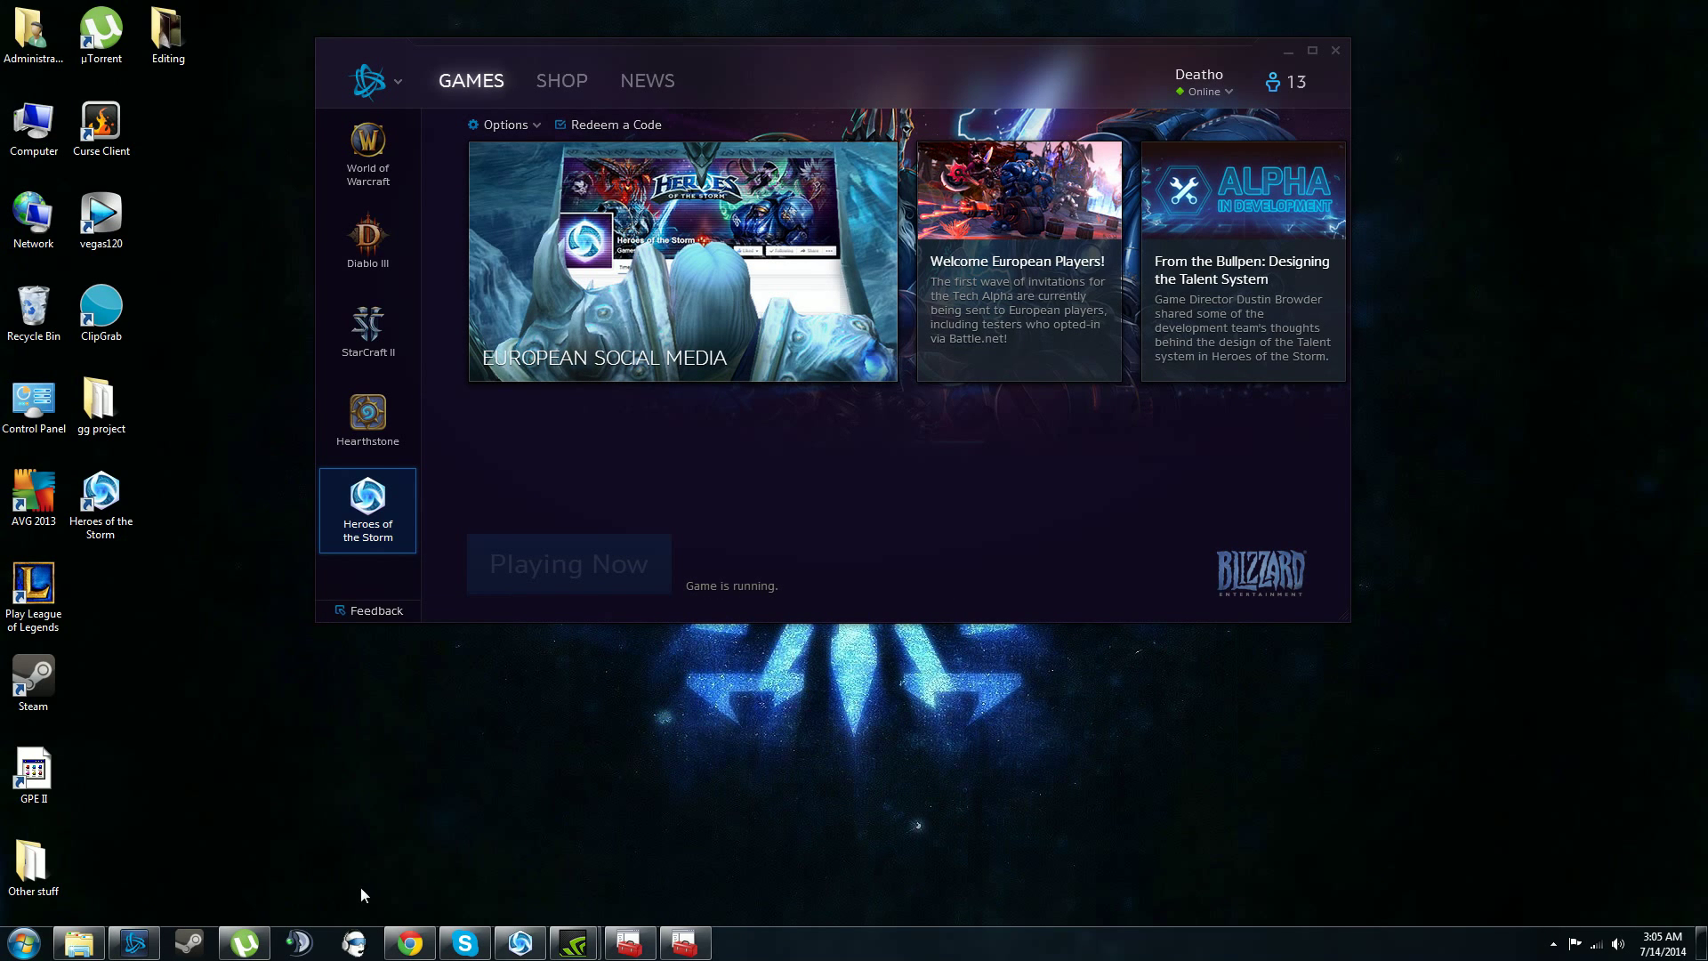
{"action": "right_click", "coordinate": [360, 887]}
{"action": "left_click", "coordinate": [411, 711]}
Launch the Services console by running services.msc from the Run dialog
{"action": "left_click", "coordinate": [34, 951]}
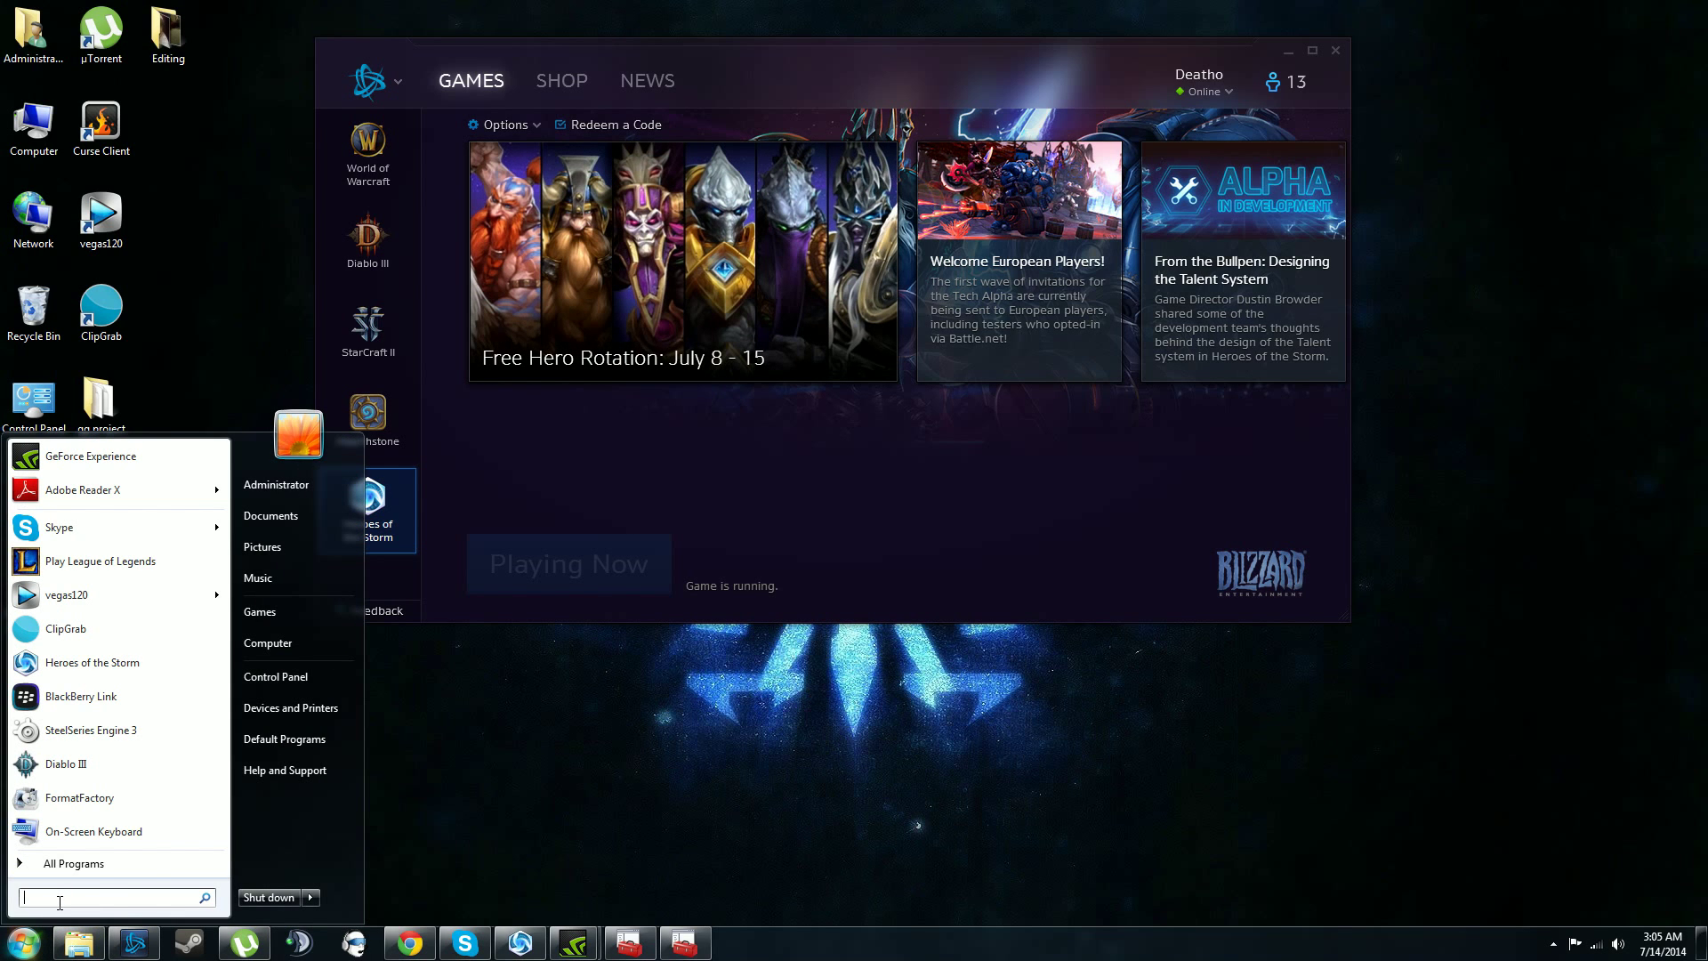
{"action": "type", "text": "Run"}
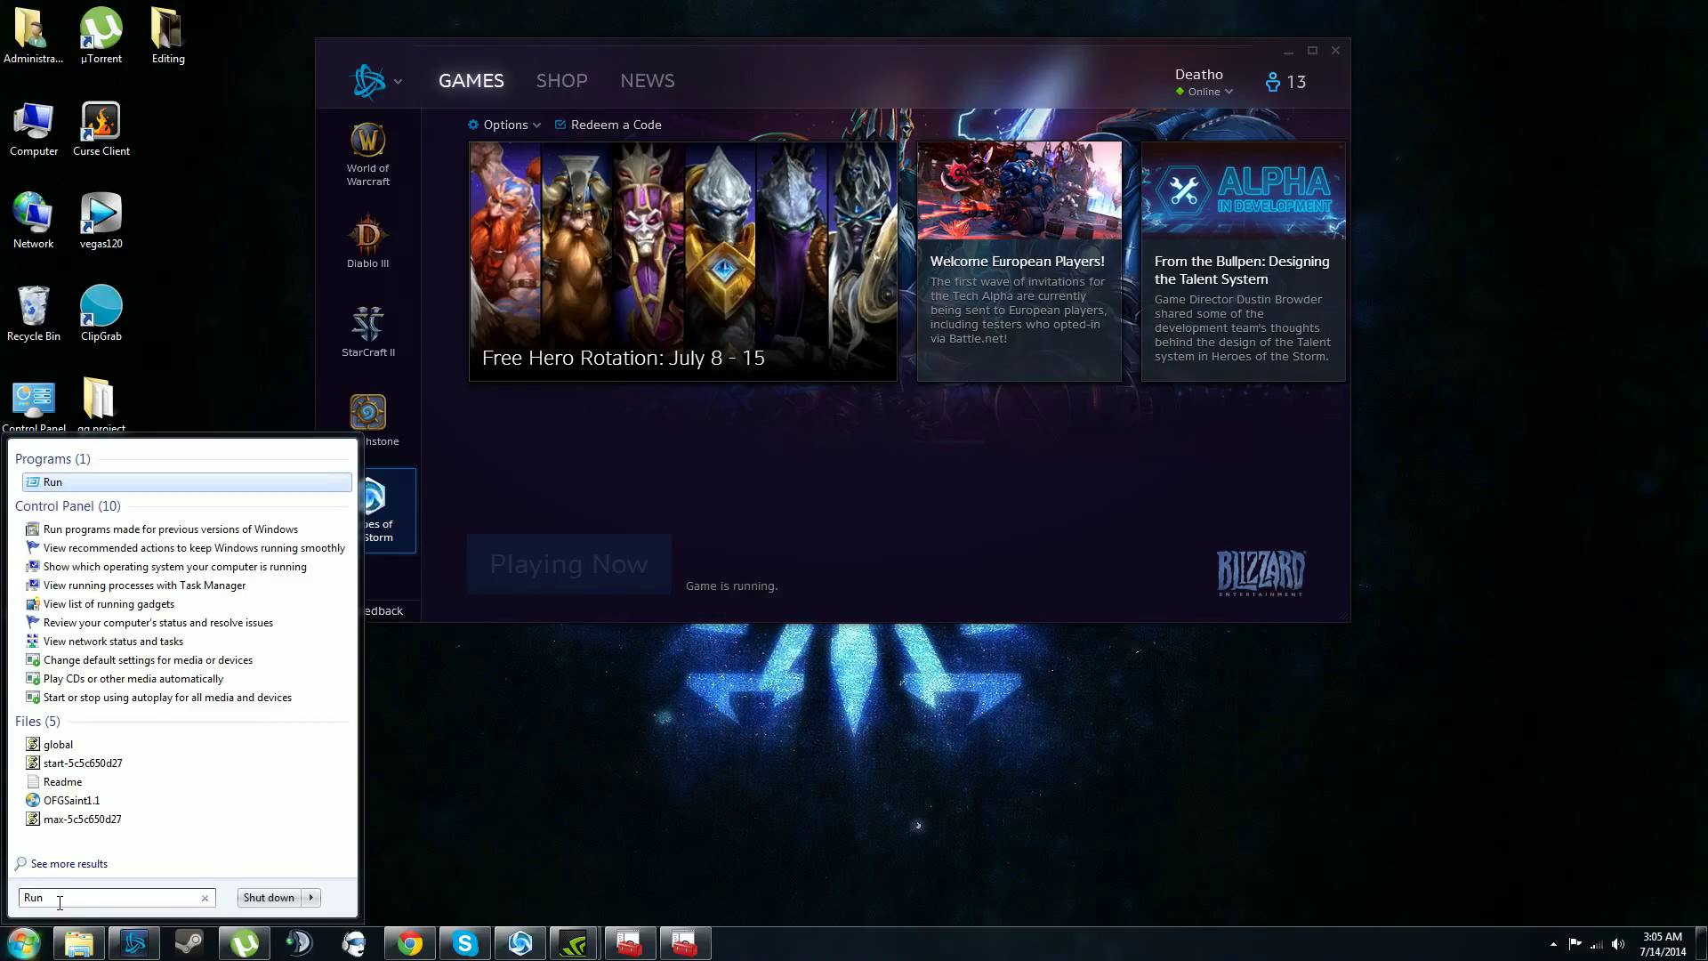
{"action": "left_click", "coordinate": [61, 486]}
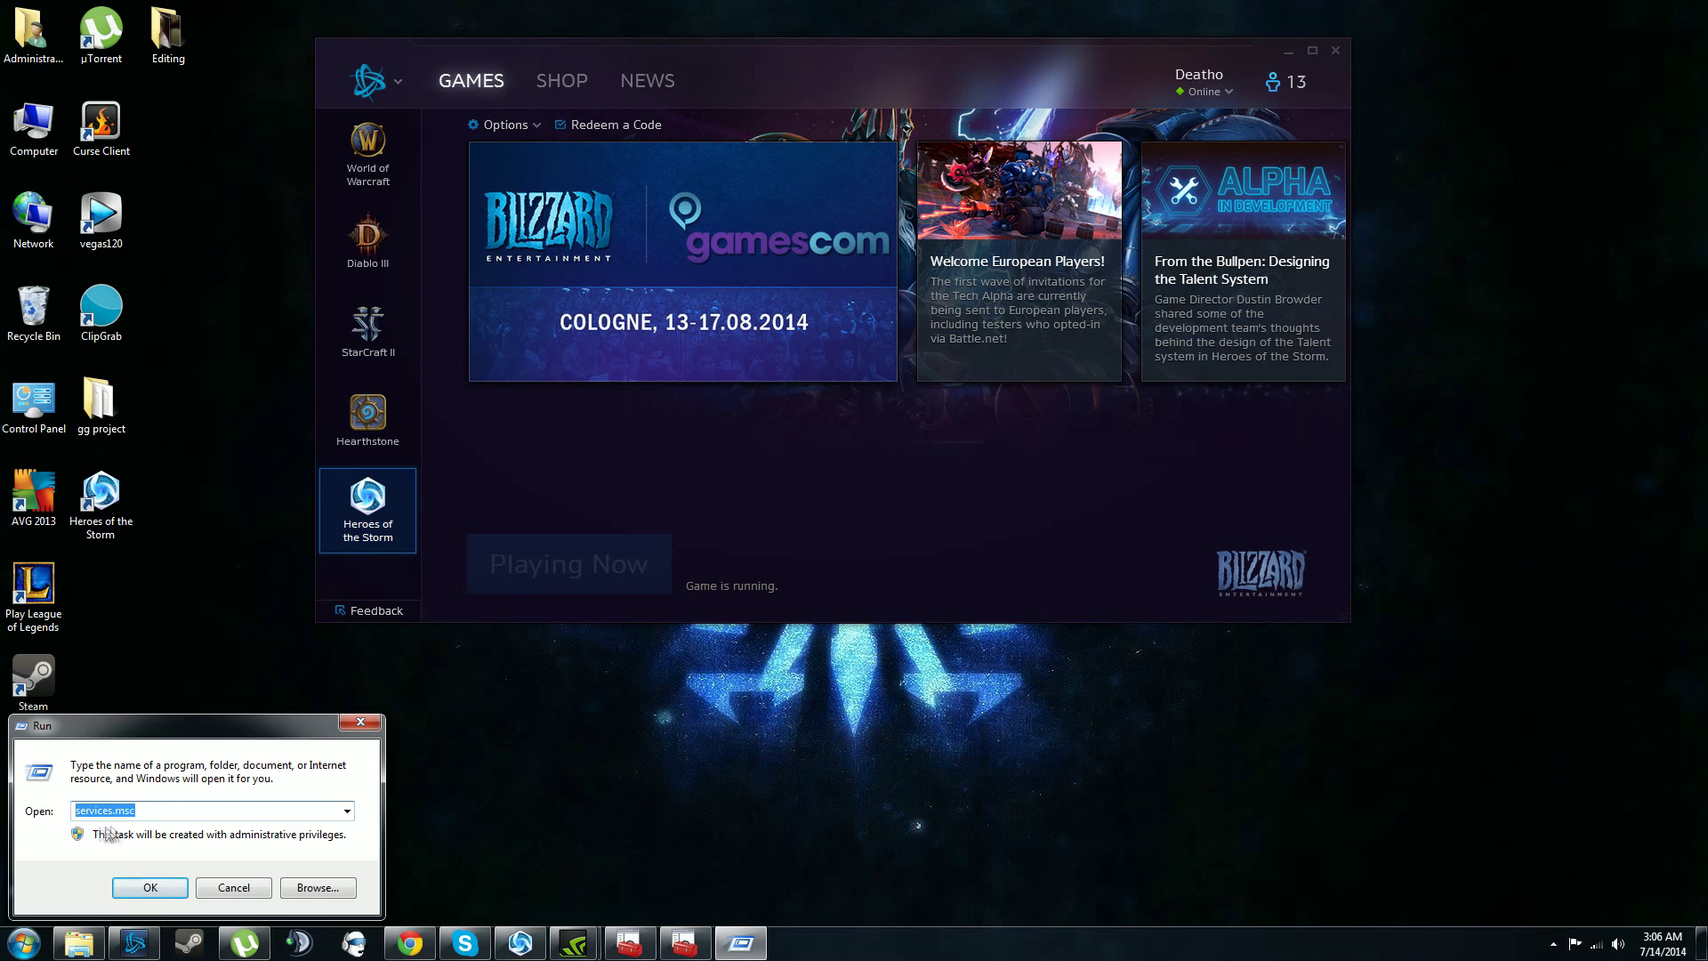
{"action": "left_click", "coordinate": [158, 813]}
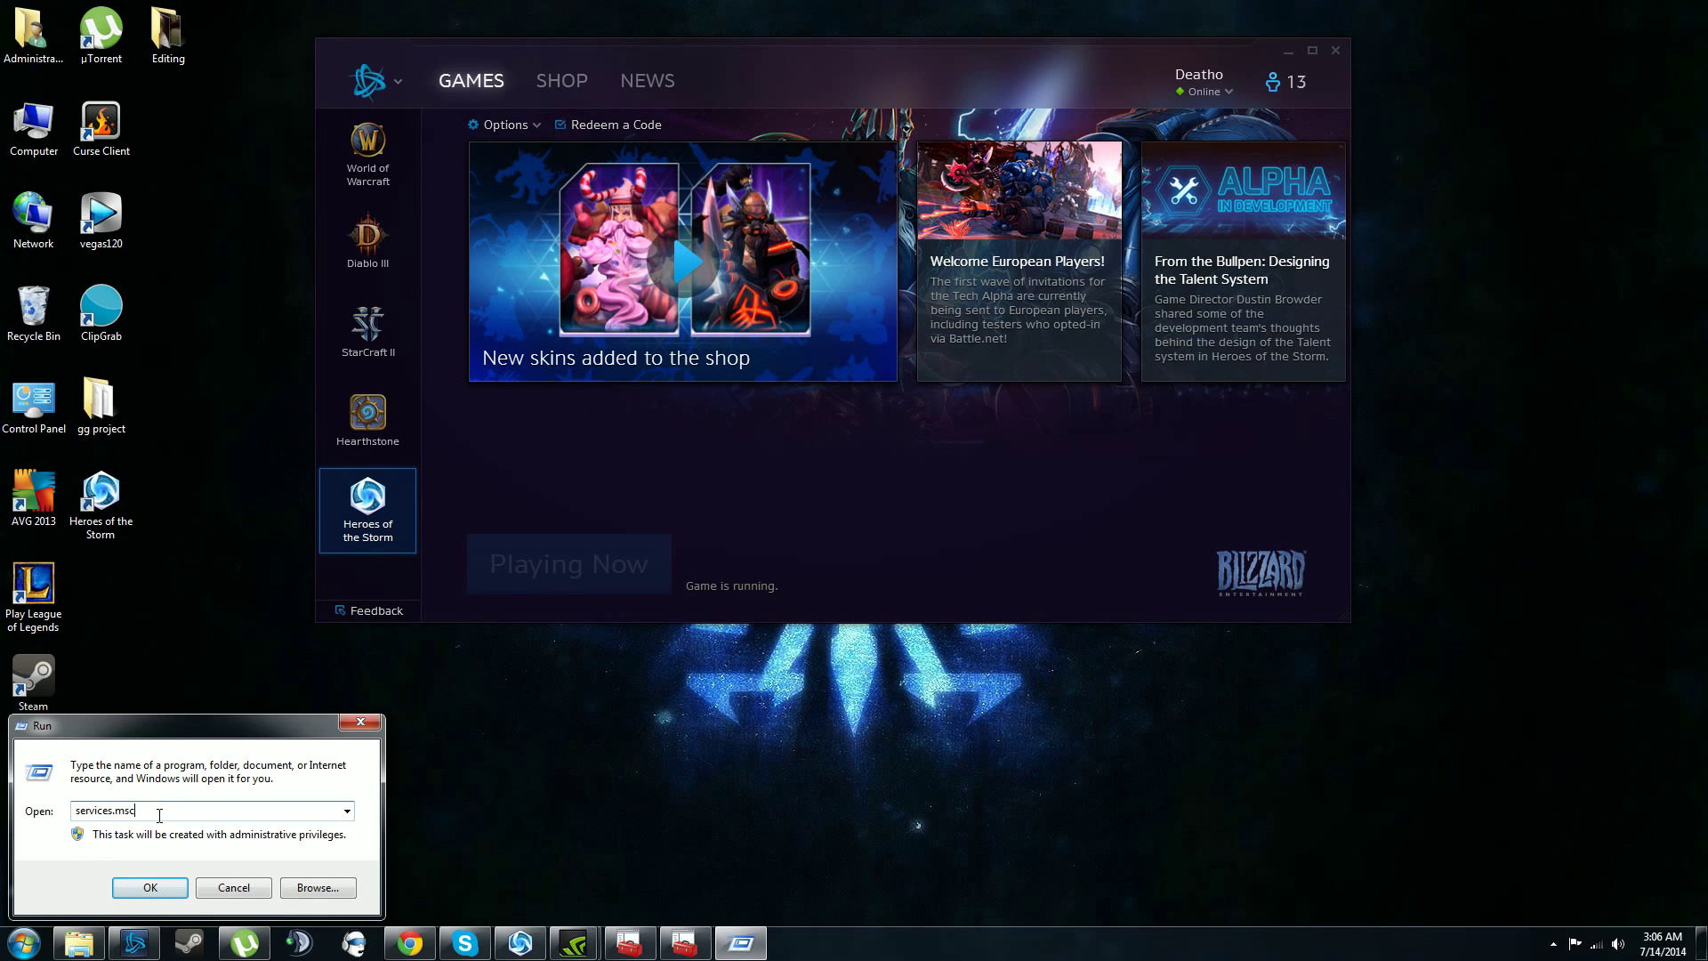
{"action": "left_click", "coordinate": [151, 893]}
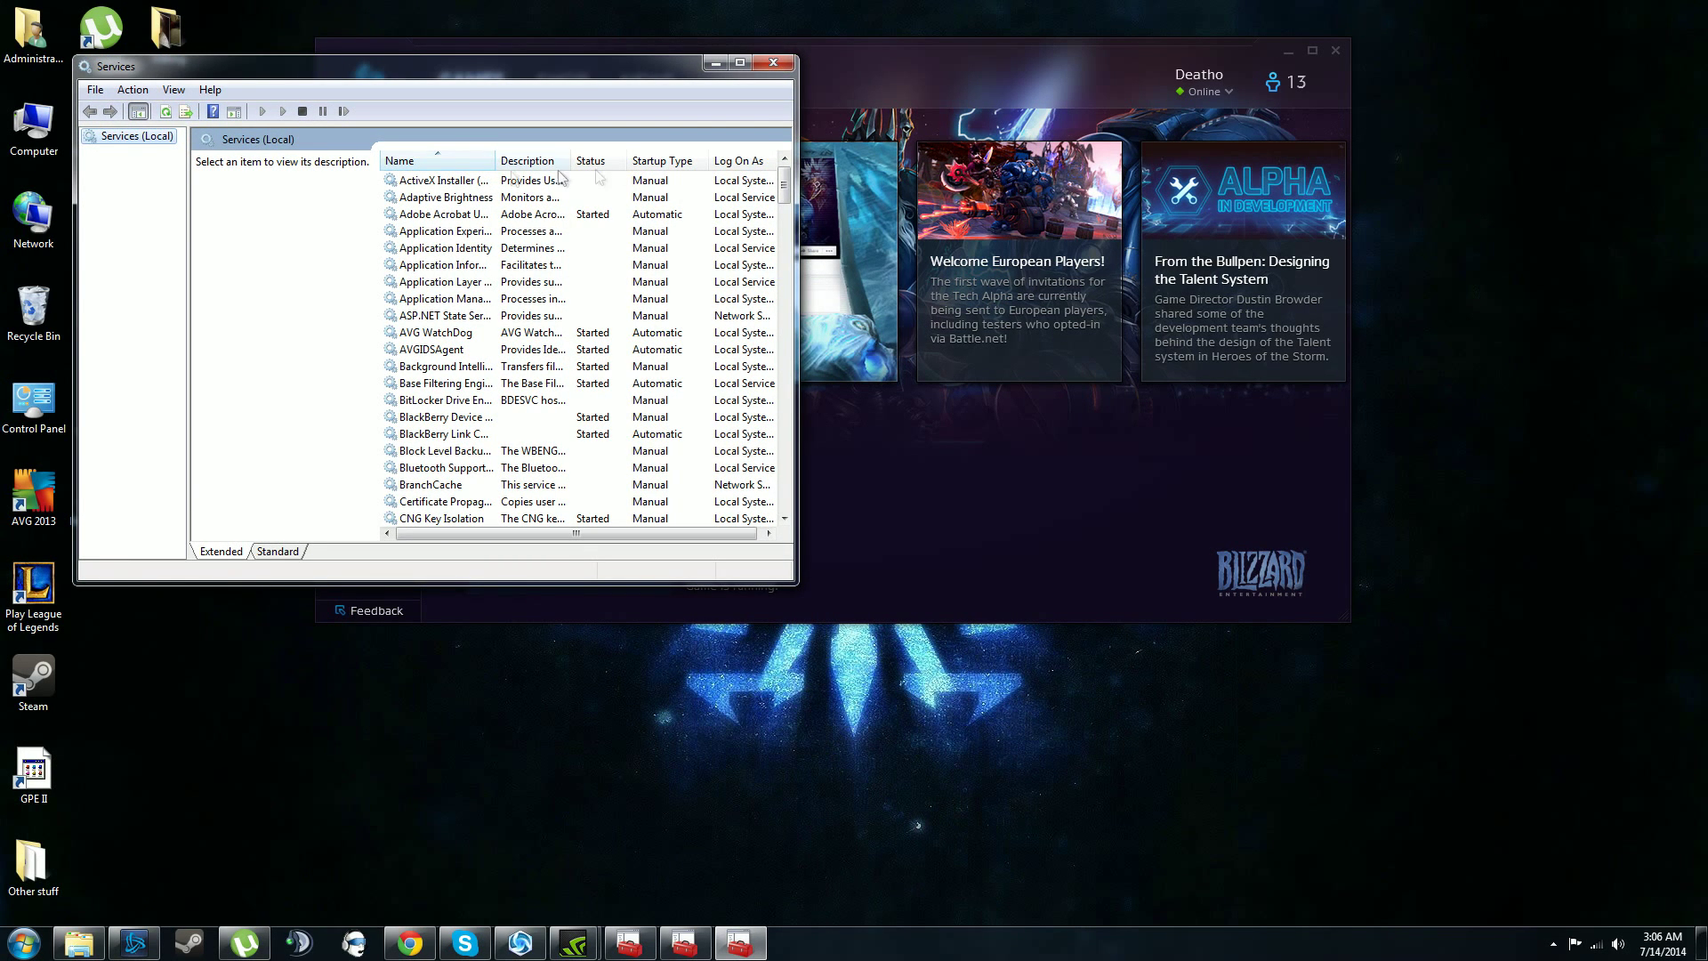
{"action": "mouse_move", "coordinate": [792, 191]}
{"action": "left_mouse_down"}
{"action": "mouse_move", "coordinate": [801, 414]}
{"action": "mouse_move", "coordinate": [786, 445]}
{"action": "mouse_move", "coordinate": [783, 385]}
{"action": "left_mouse_up"}
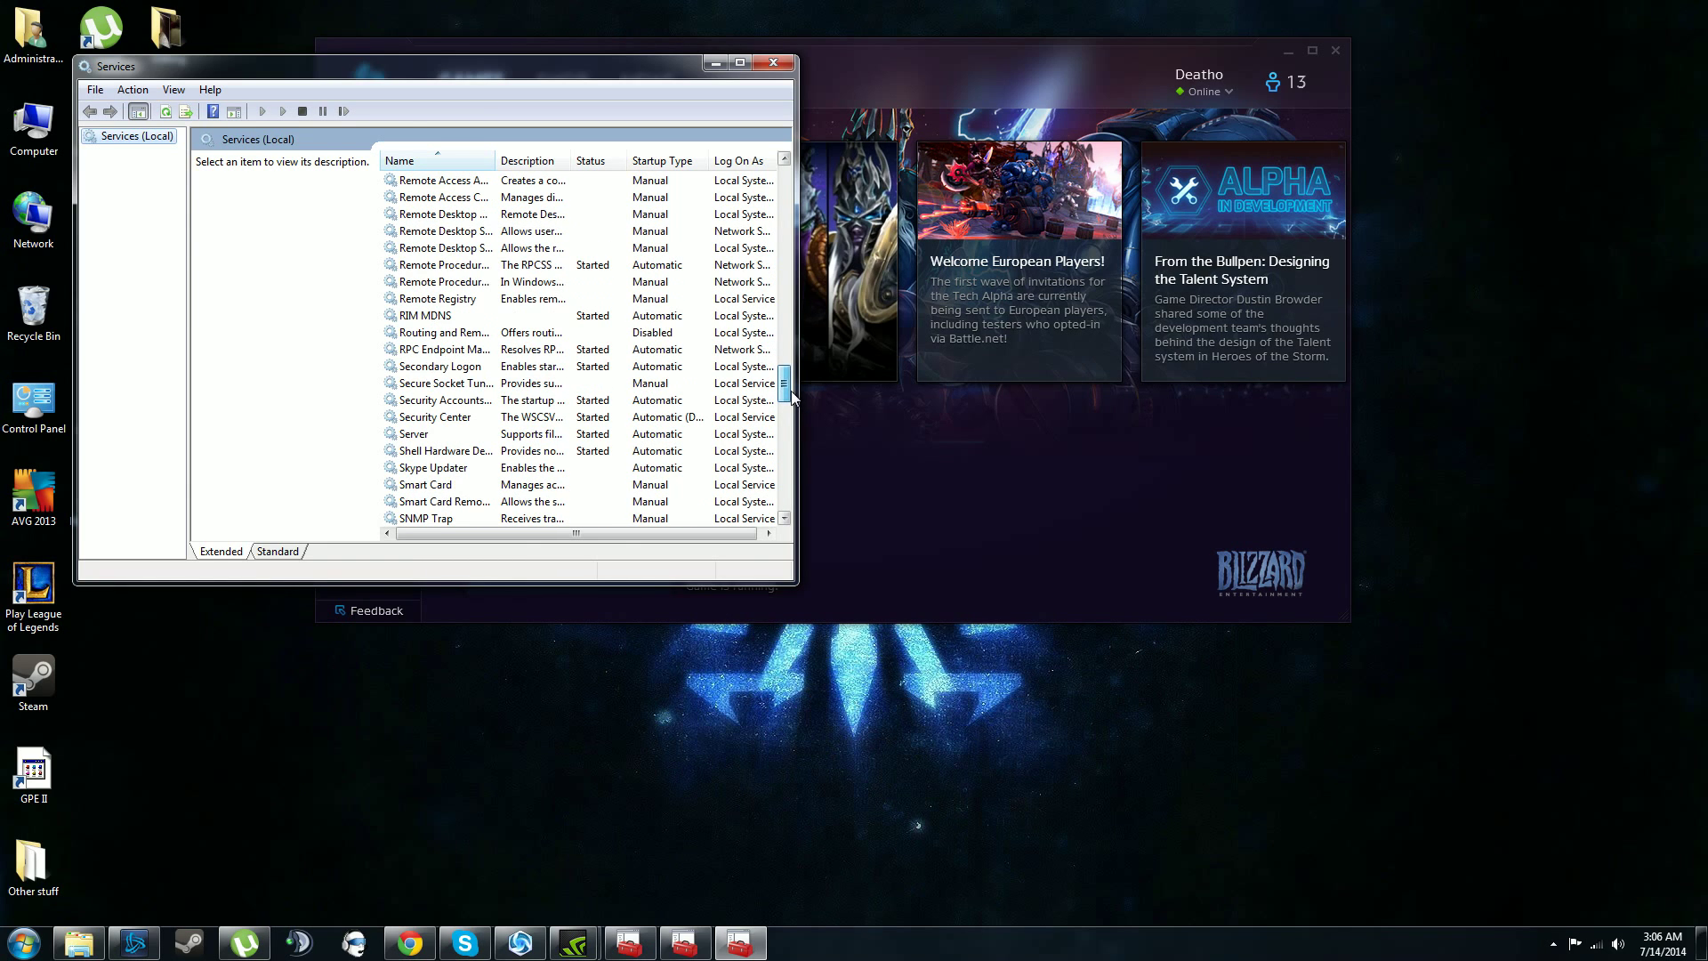
Select Secondary Logon in the services list and bring up its context menu
{"action": "left_click", "coordinate": [431, 371]}
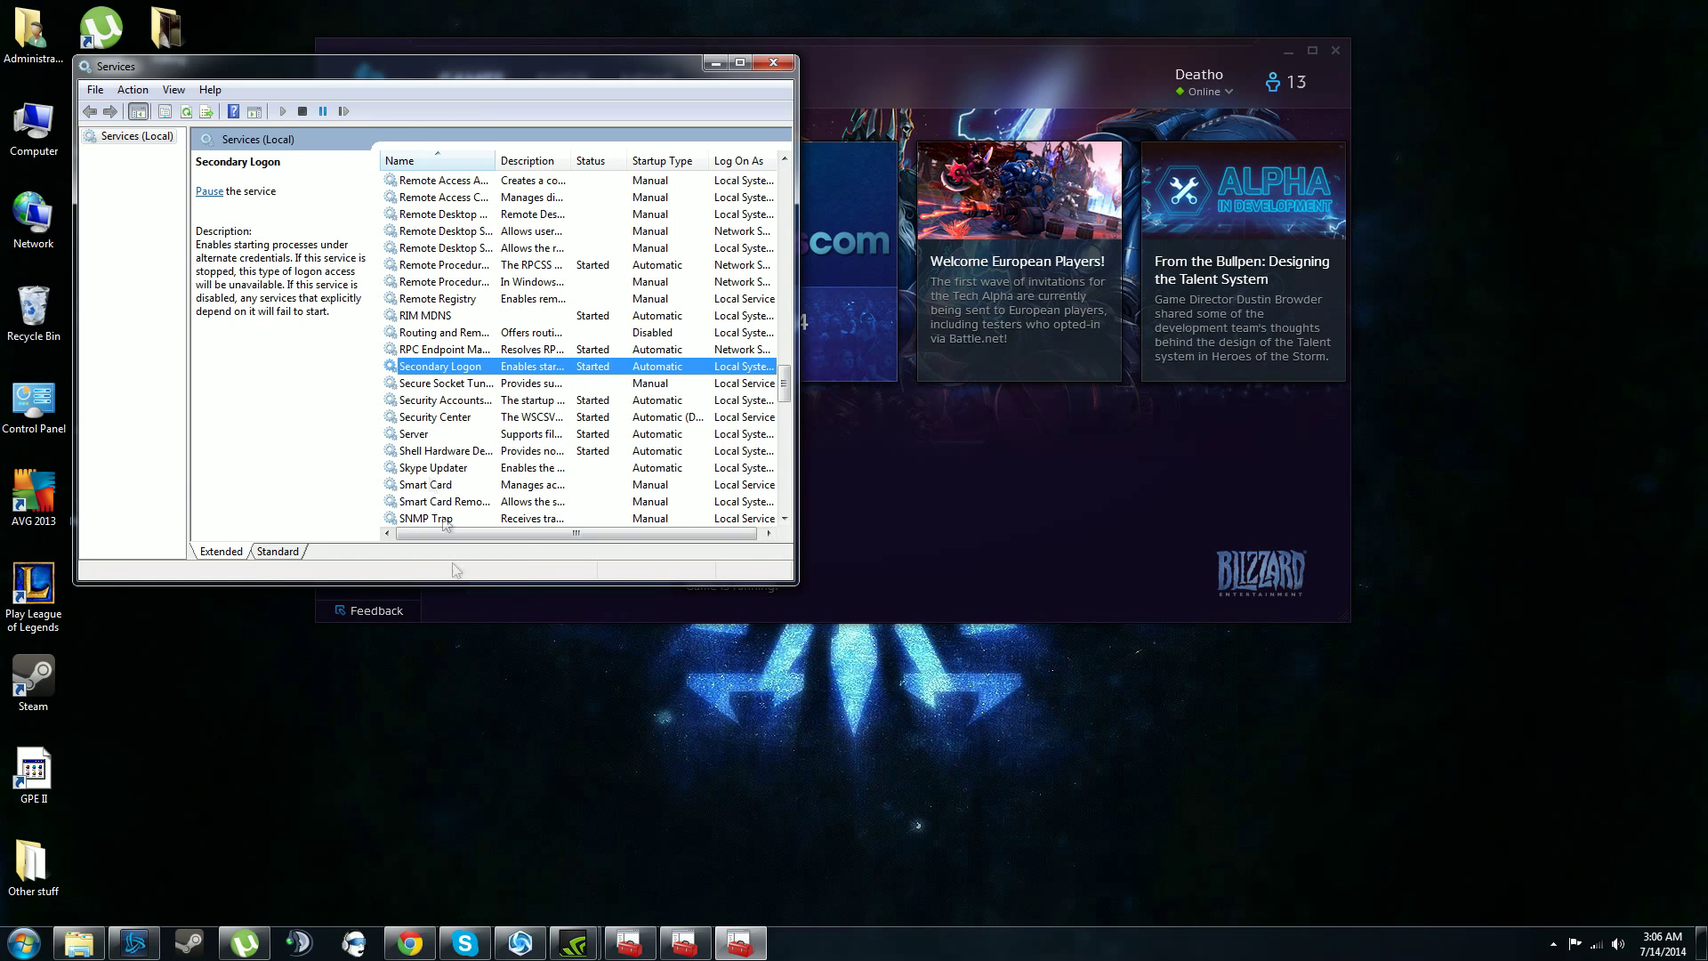
{"action": "right_click", "coordinate": [433, 373]}
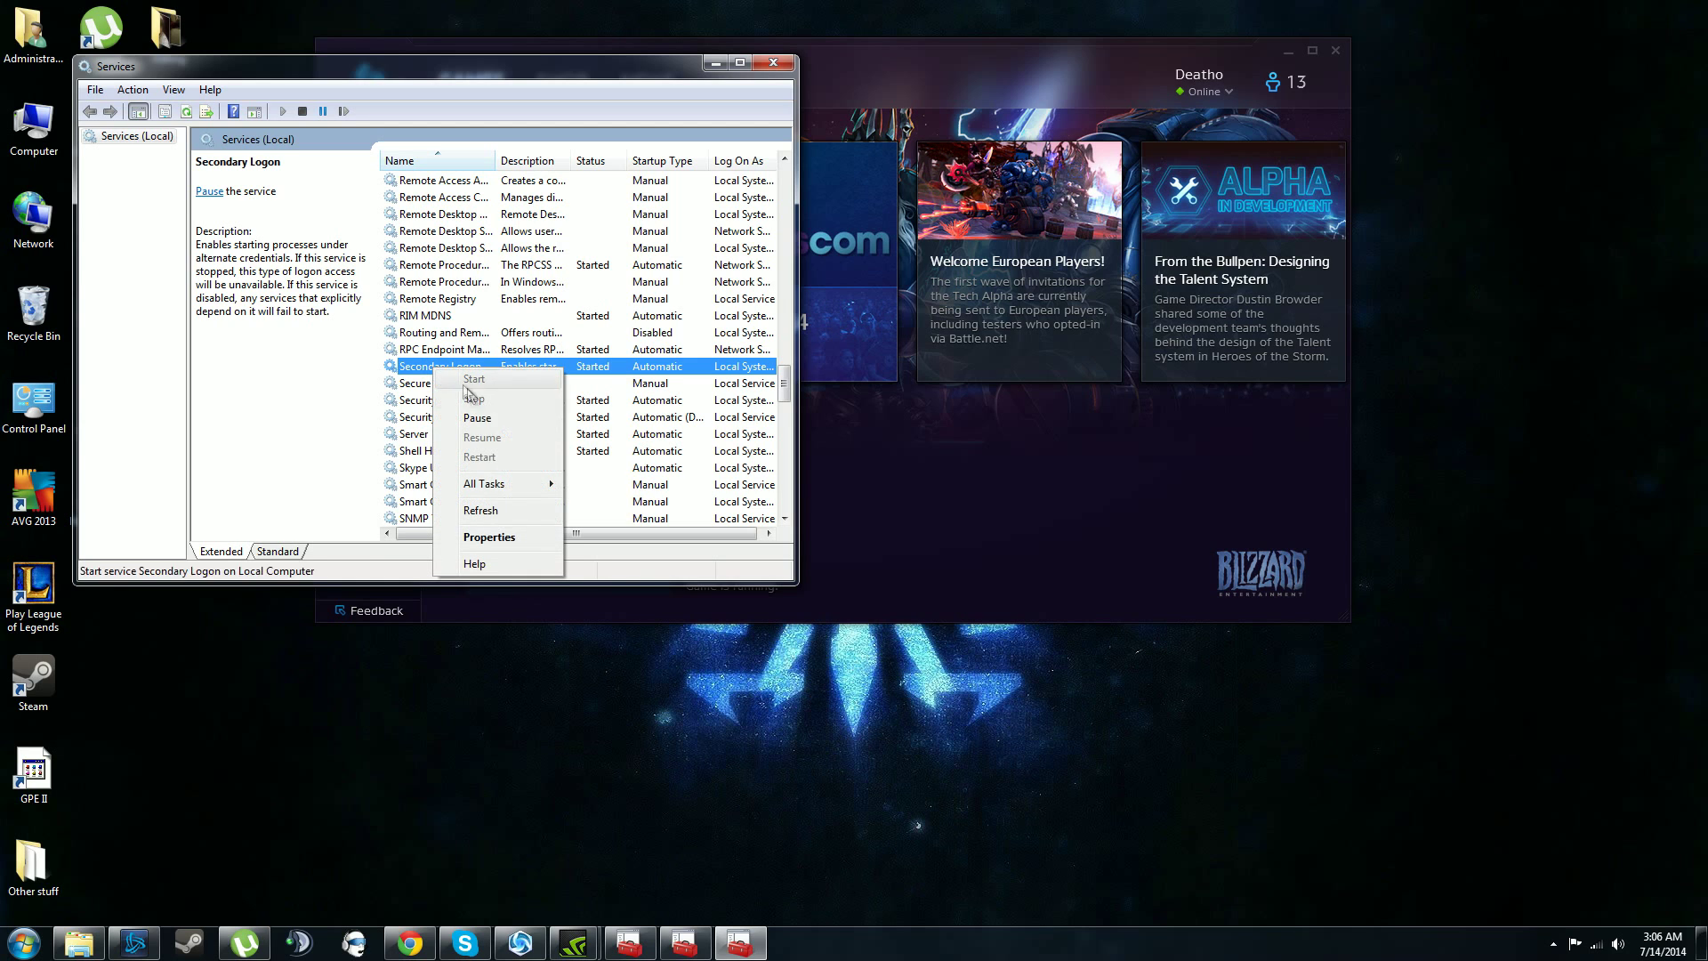
Change Secondary Logon's startup type to Automatic in its Properties and save
{"action": "left_click", "coordinate": [499, 541]}
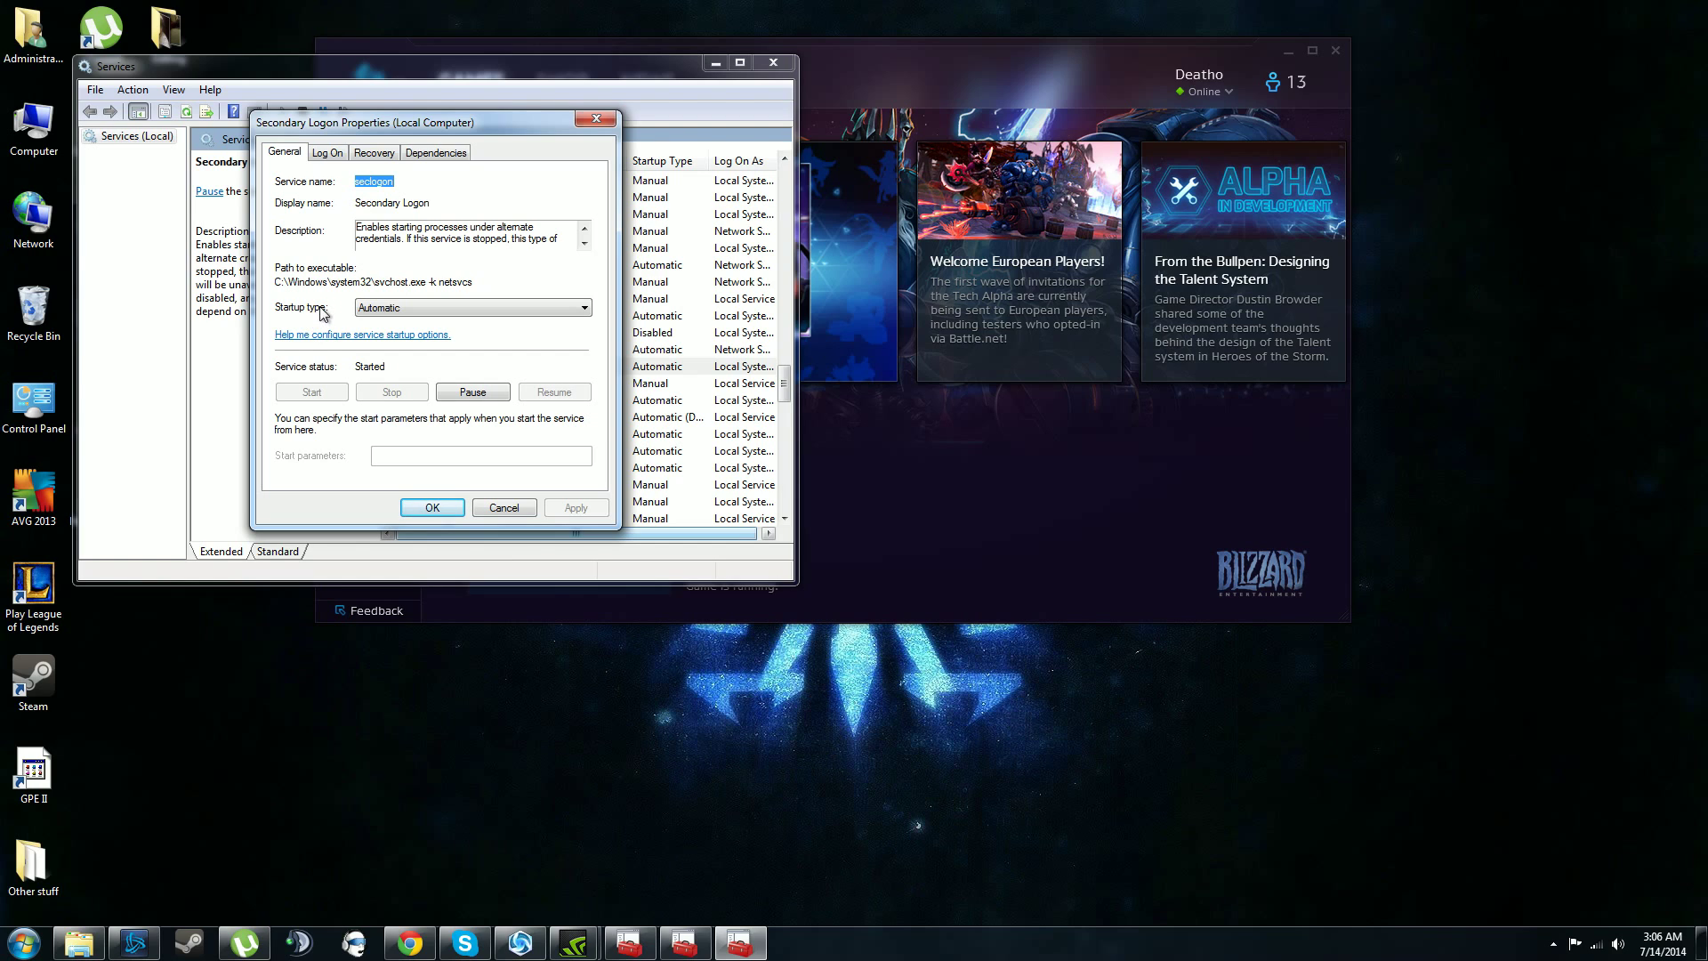
{"action": "left_click", "coordinate": [482, 307]}
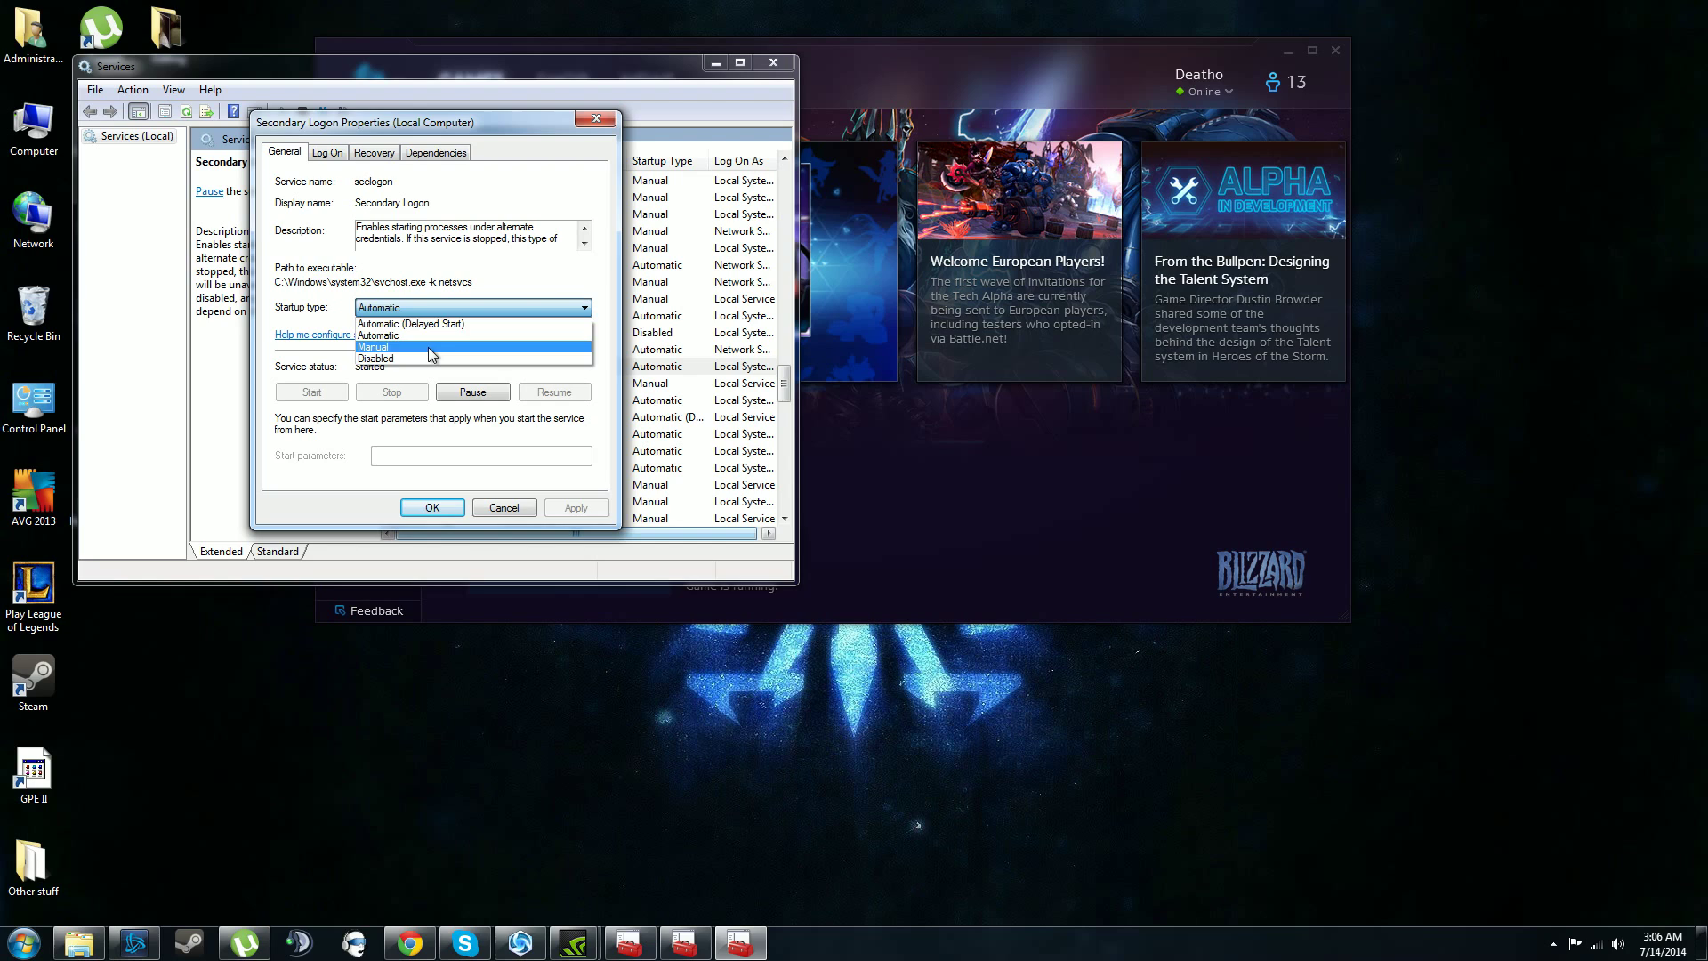
{"action": "left_click", "coordinate": [427, 347]}
{"action": "left_click", "coordinate": [504, 309]}
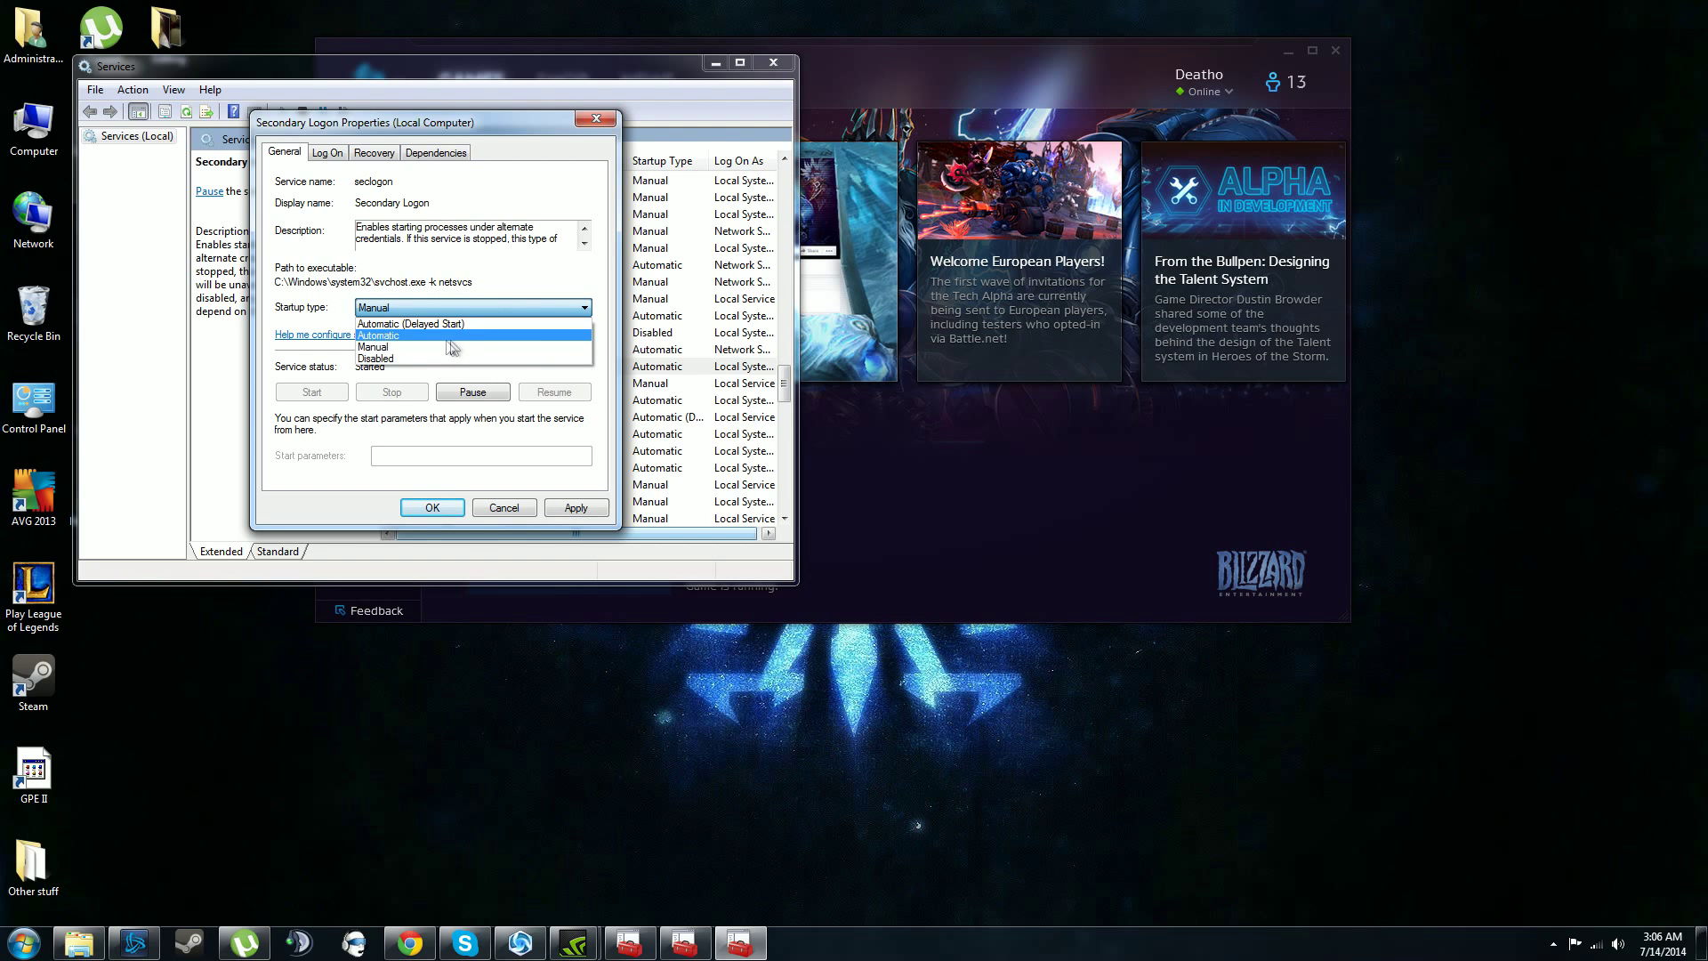
{"action": "left_click", "coordinate": [414, 344]}
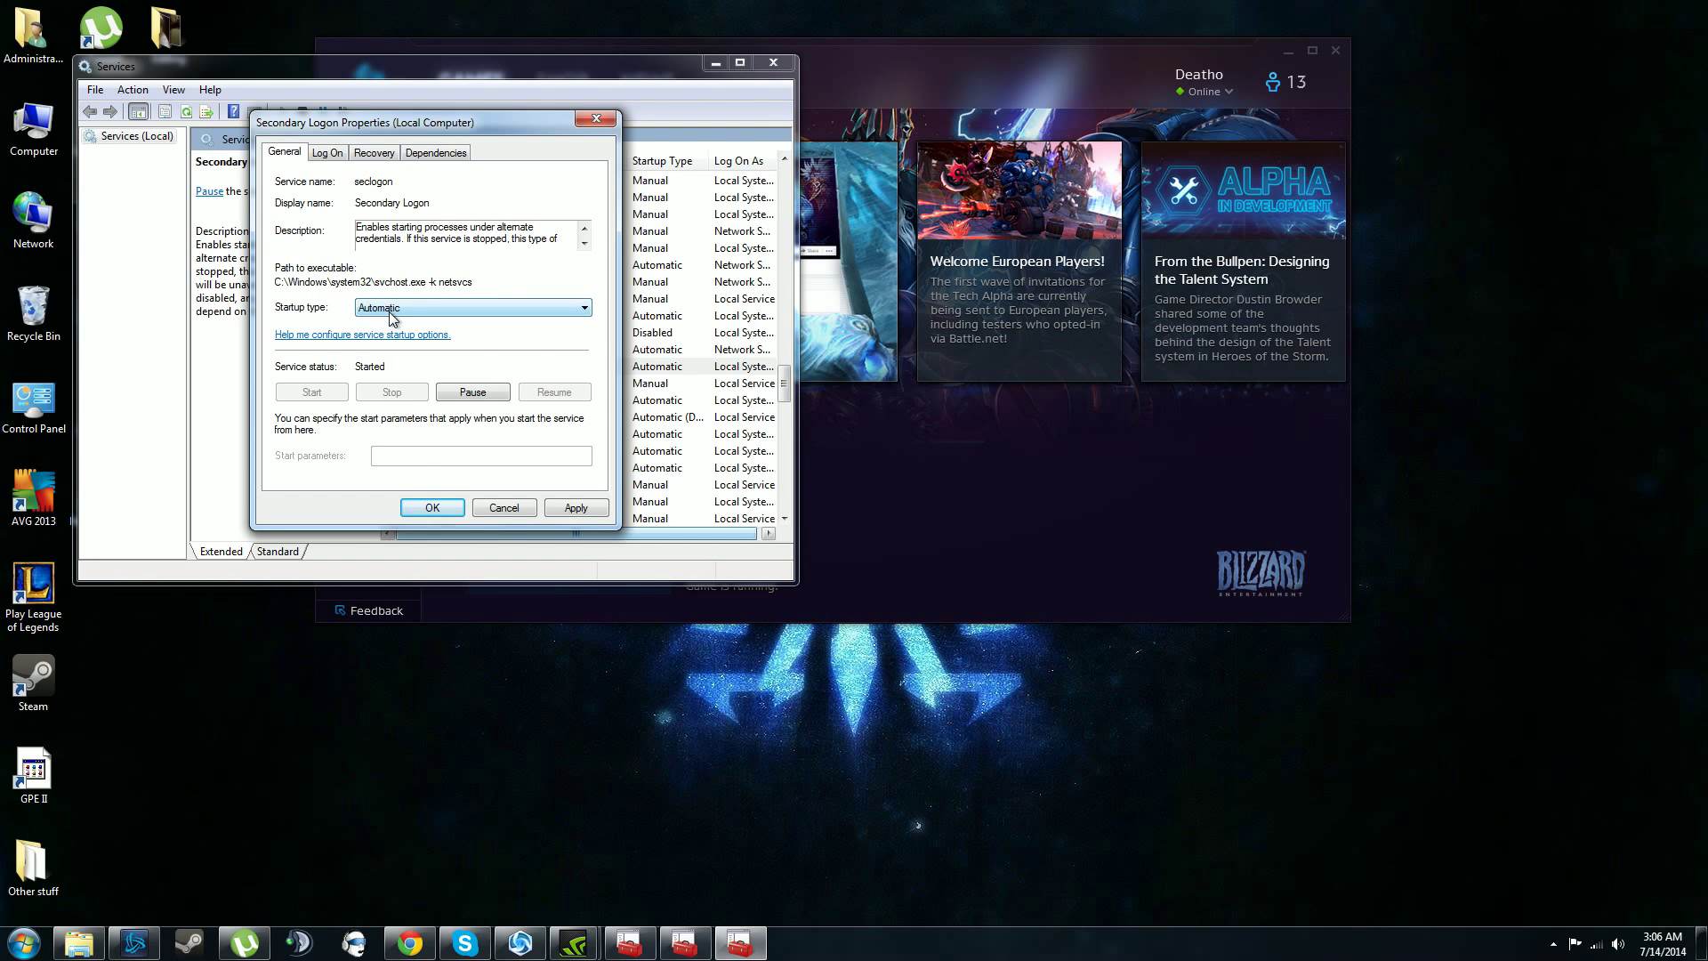
{"action": "left_click", "coordinate": [430, 508]}
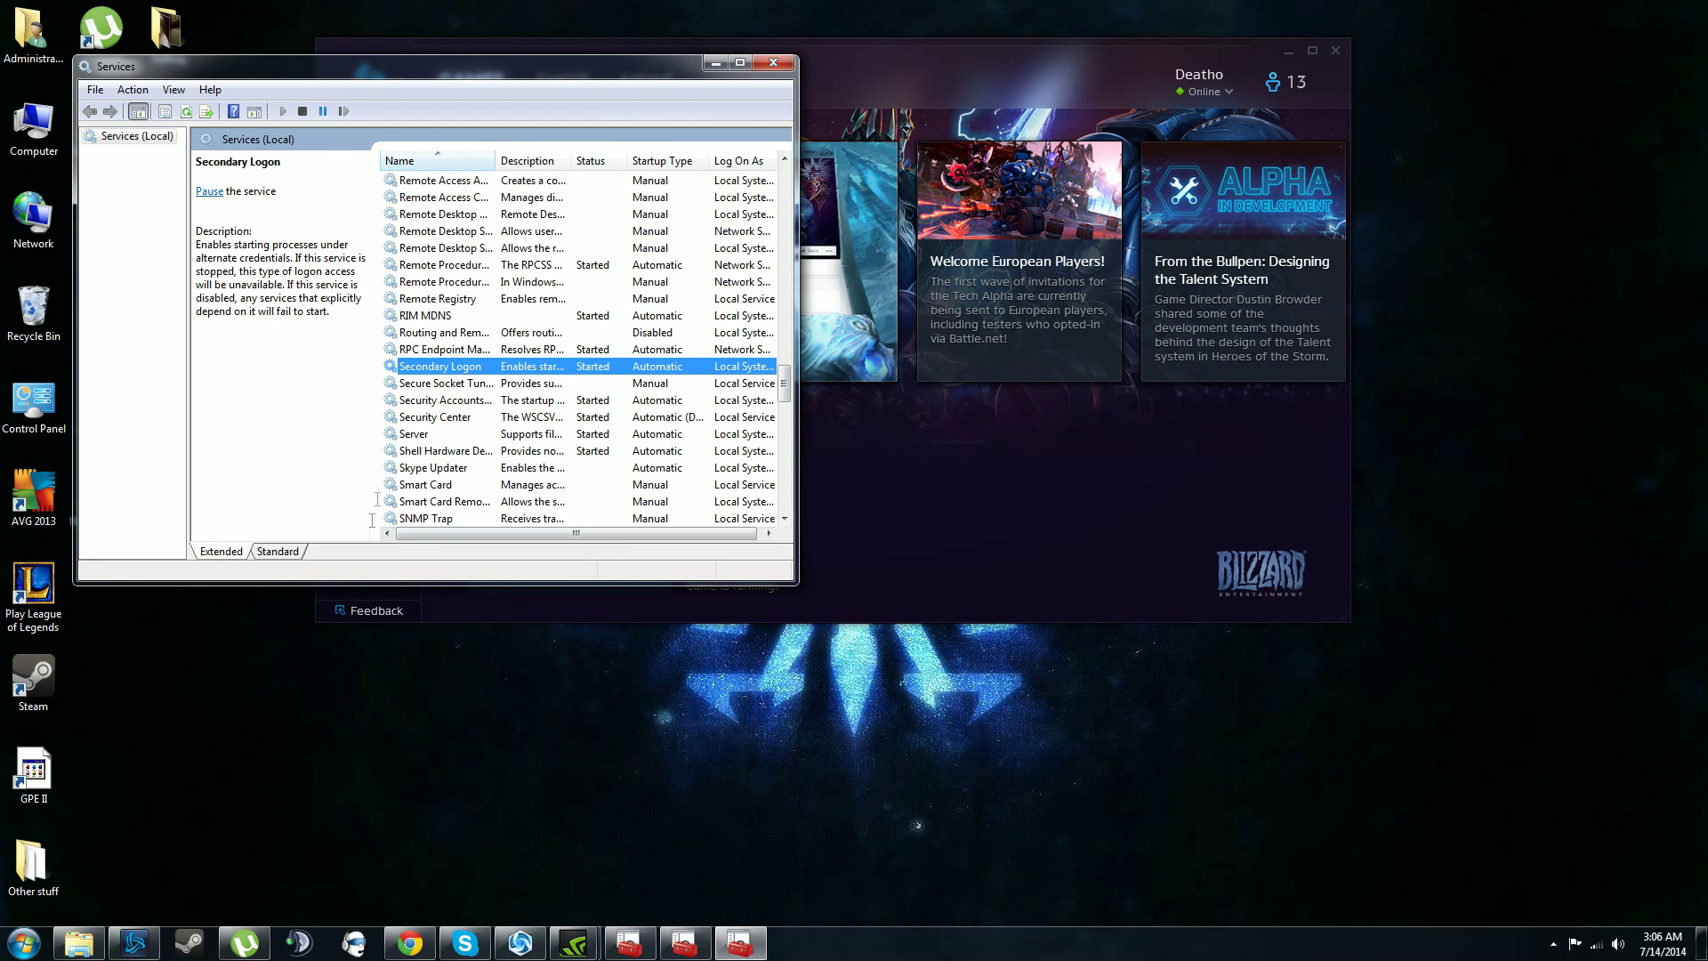
Close the Services console and show the Start menu's shutdown options to restart
{"action": "left_click", "coordinate": [773, 63]}
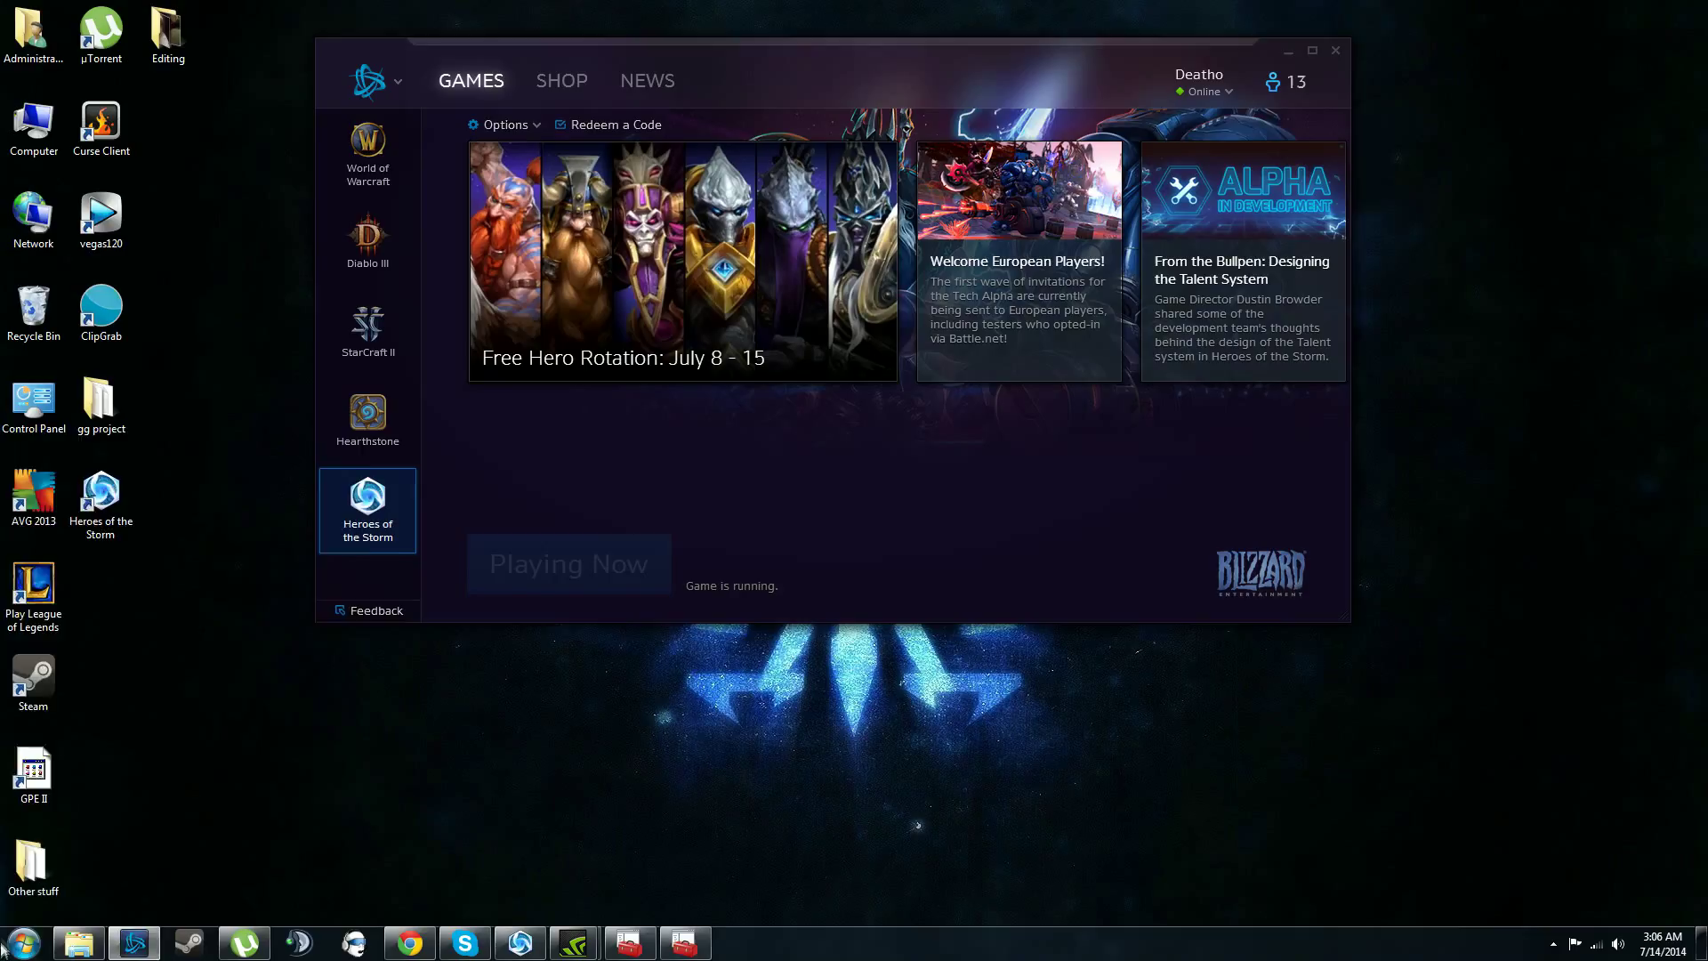
{"action": "key", "text": "super"}
{"action": "left_click", "coordinate": [309, 904]}
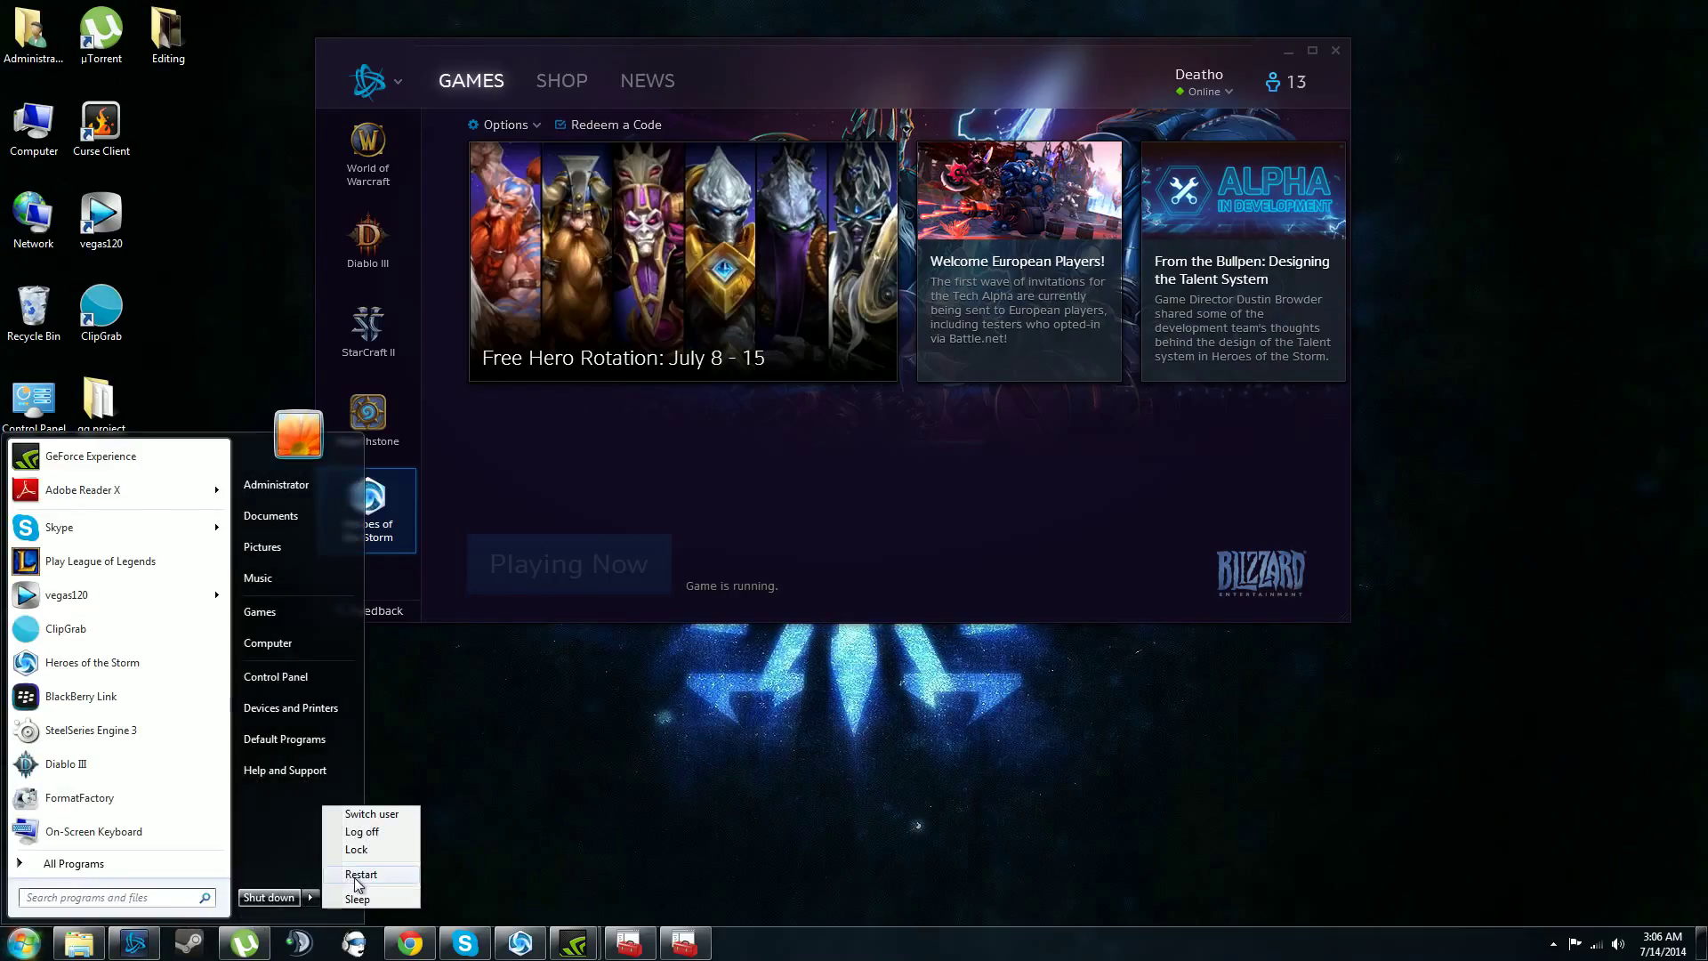